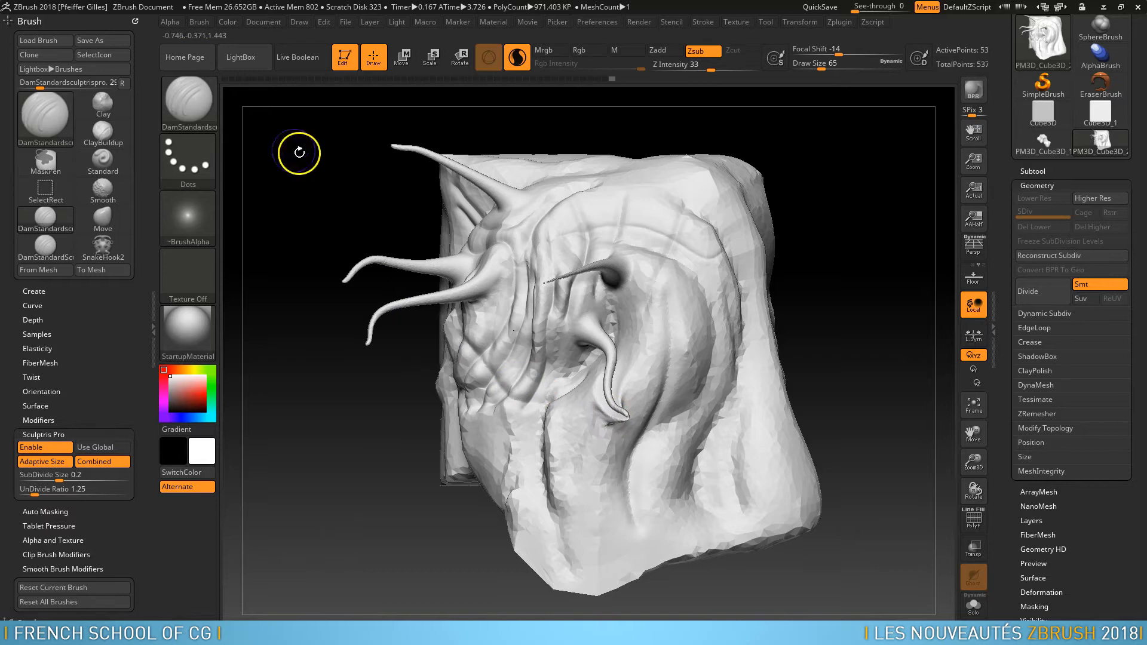
Step: Build up clay strokes across the head's lower cheek with the ClayBuildup brush at draw size 140
left_click(192, 102)
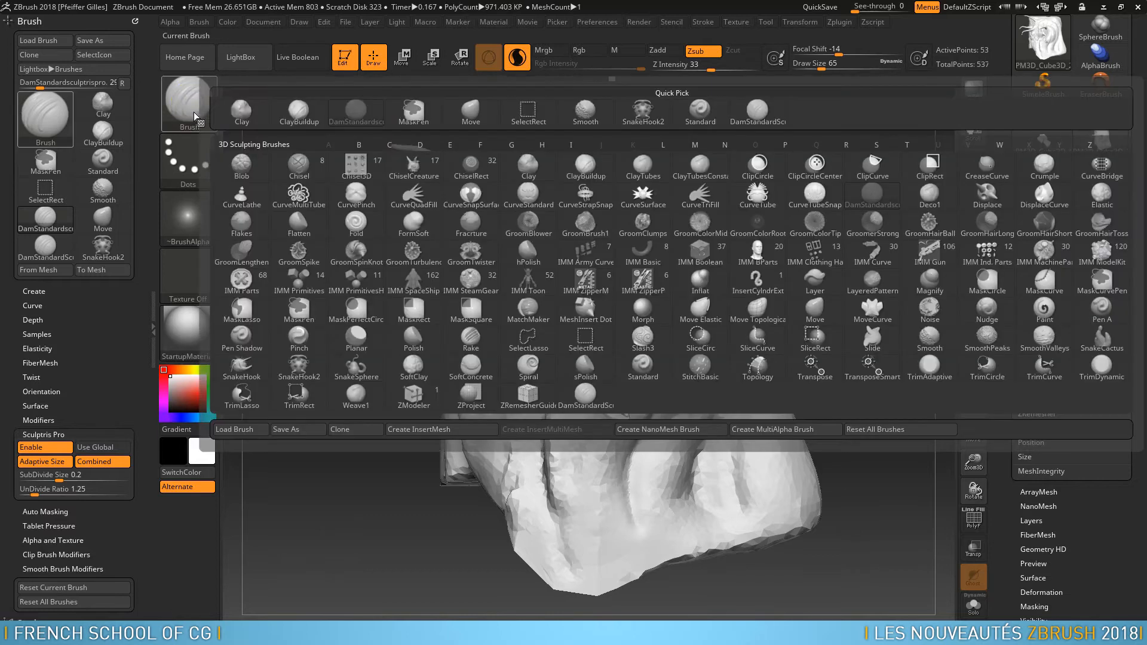
left_click(299, 115)
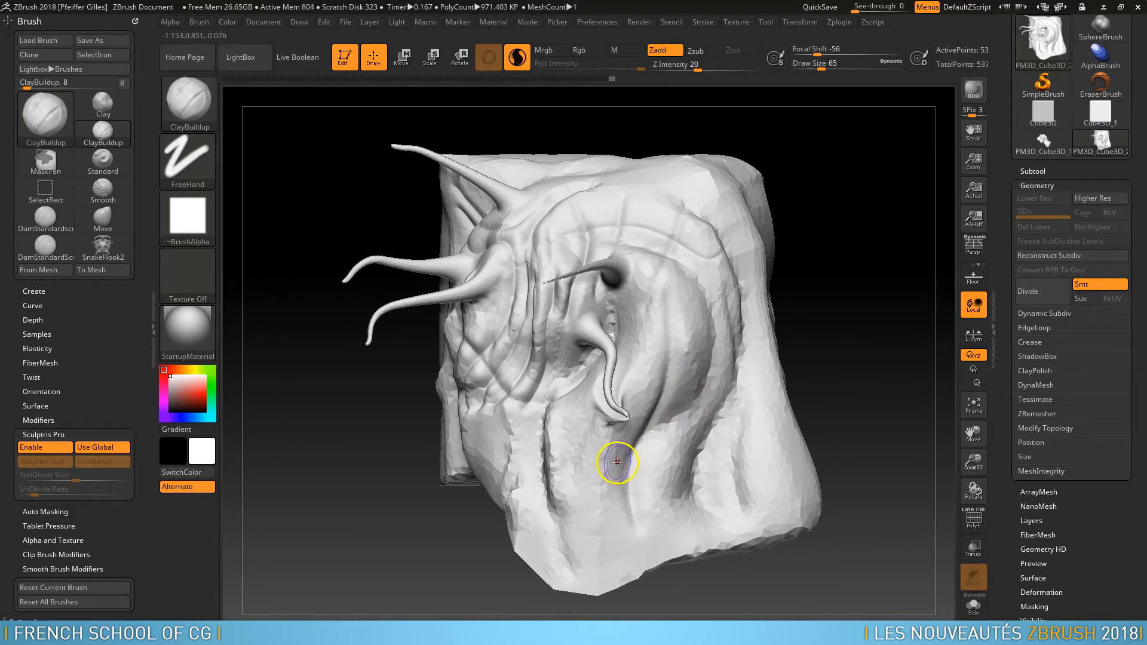
key("s")
left_click_drag(613, 468, 671, 436)
mouse_move(614, 490)
left_mouse_down()
mouse_move(674, 412)
mouse_move(663, 413)
mouse_move(701, 443)
mouse_move(701, 407)
mouse_move(690, 450)
mouse_move(702, 418)
left_mouse_up()
mouse_move(642, 493)
left_mouse_down()
mouse_move(692, 445)
mouse_move(697, 412)
left_mouse_up()
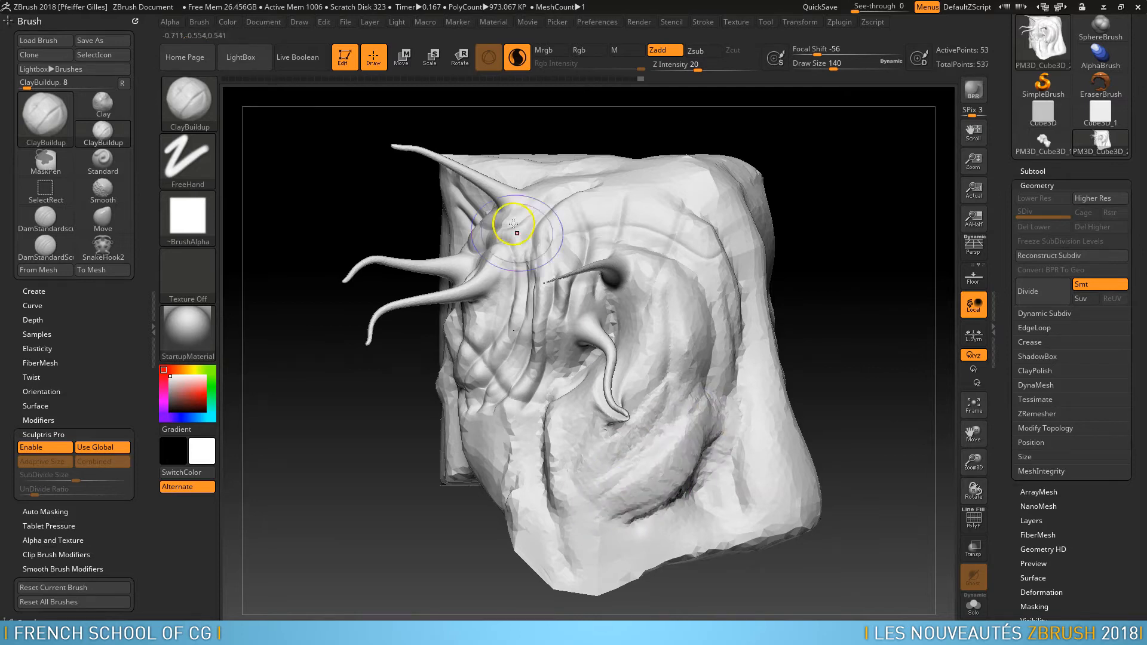
Step: Refine the cheek surface with the DamStandard Sculptris Pro brush and layer ClayTubes strokes over the lower cheek
left_click(206, 116)
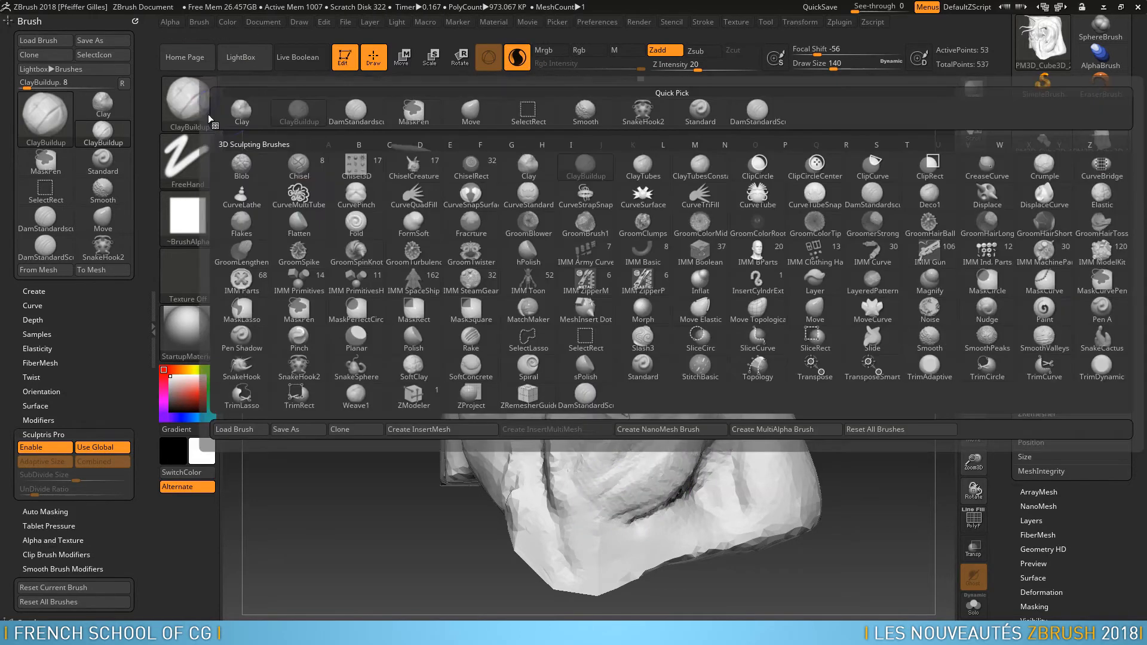
left_click(356, 111)
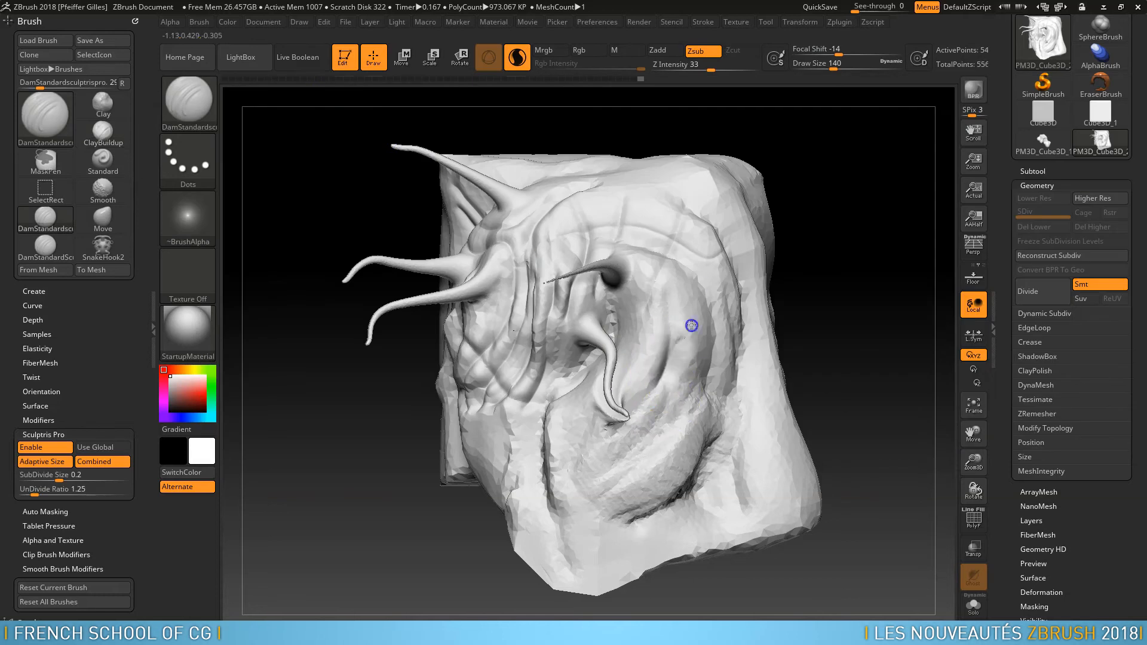
left_click(200, 101)
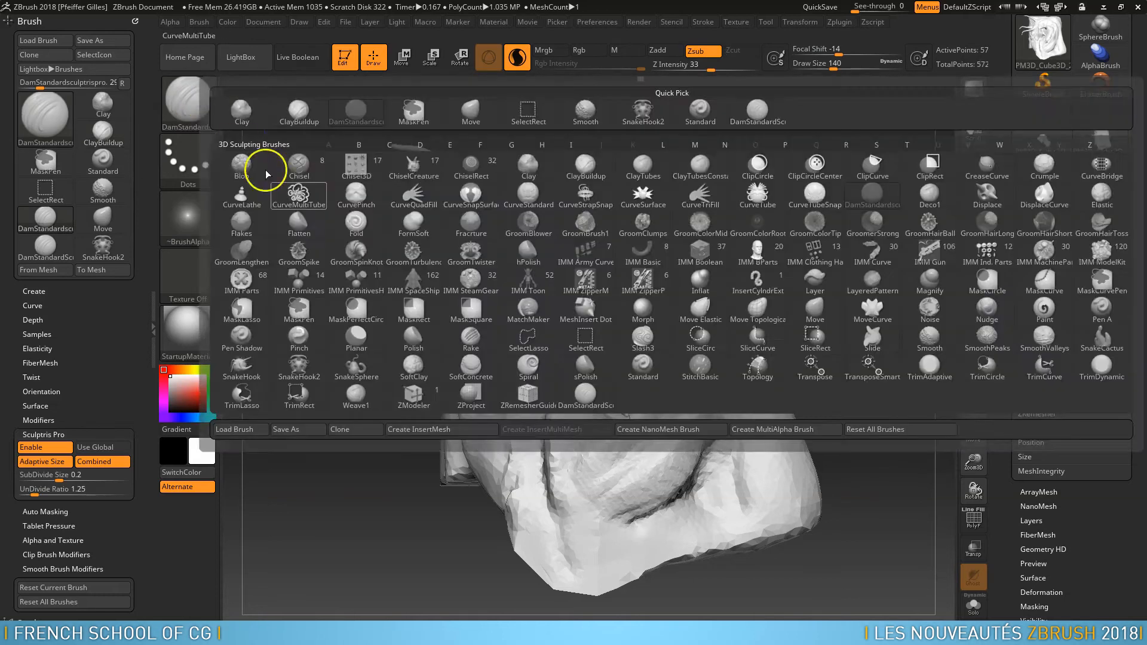
left_click(643, 164)
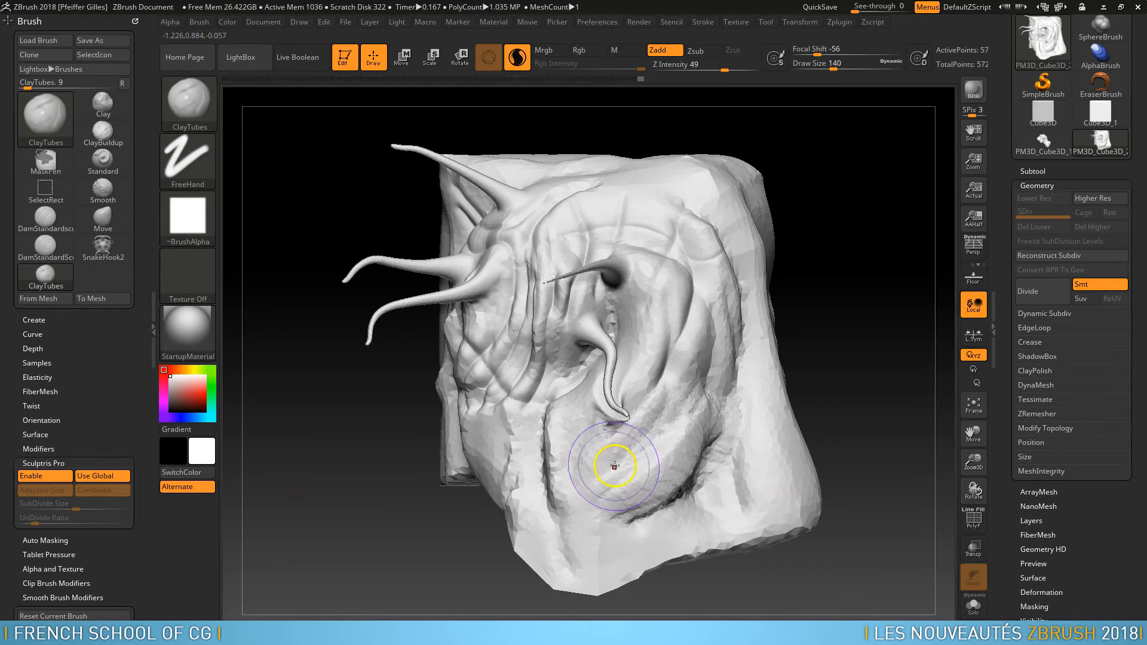
mouse_move(694, 359)
left_mouse_down()
mouse_move(686, 480)
mouse_move(607, 481)
mouse_move(607, 492)
mouse_move(715, 475)
mouse_move(687, 474)
left_mouse_up()
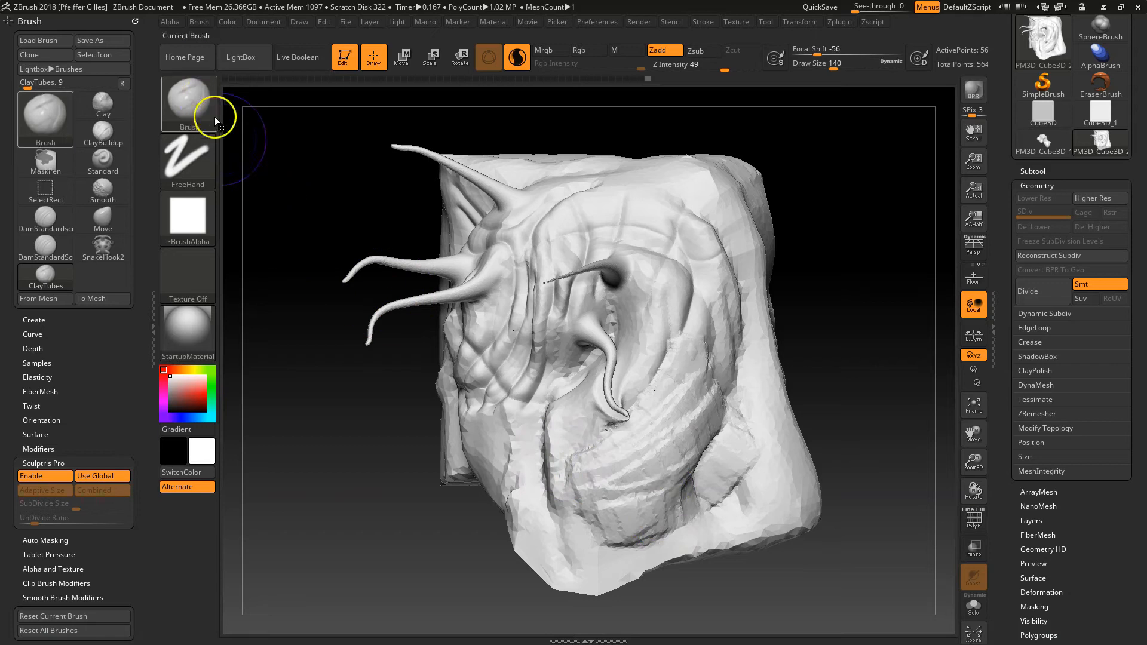
Step: Smooth the clay strokes on the cheek and display the polygon wireframe on the model
key("shift")
left_click_drag(673, 383, 694, 381, "shift")
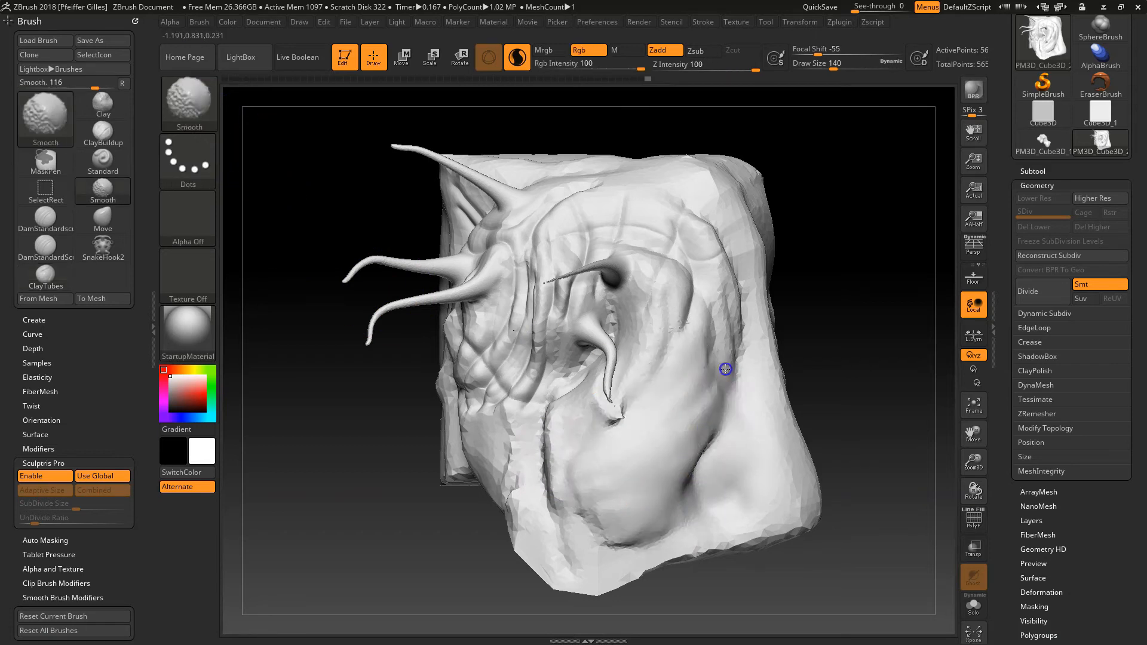
left_click_drag(694, 338, 696, 348, "shift")
key("shift+f")
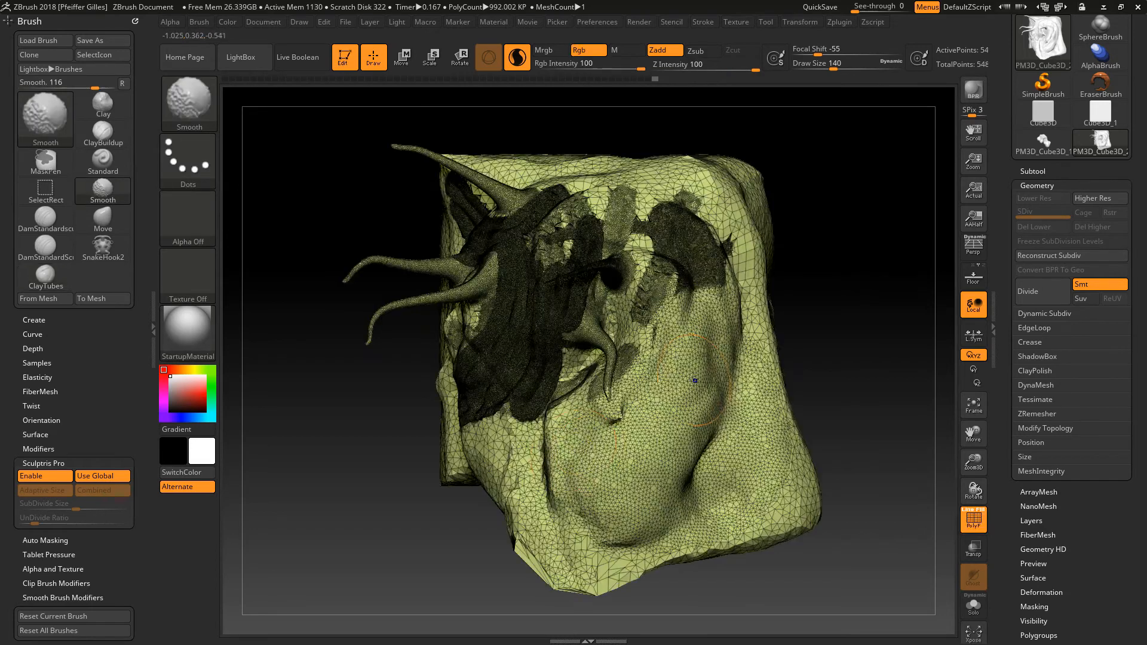
mouse_move(565, 406)
left_mouse_down("shift")
mouse_move(545, 464)
mouse_move(558, 536)
mouse_move(622, 545)
mouse_move(708, 521)
mouse_move(771, 389)
mouse_move(751, 356)
mouse_move(693, 360)
mouse_move(693, 370)
left_mouse_up("shift")
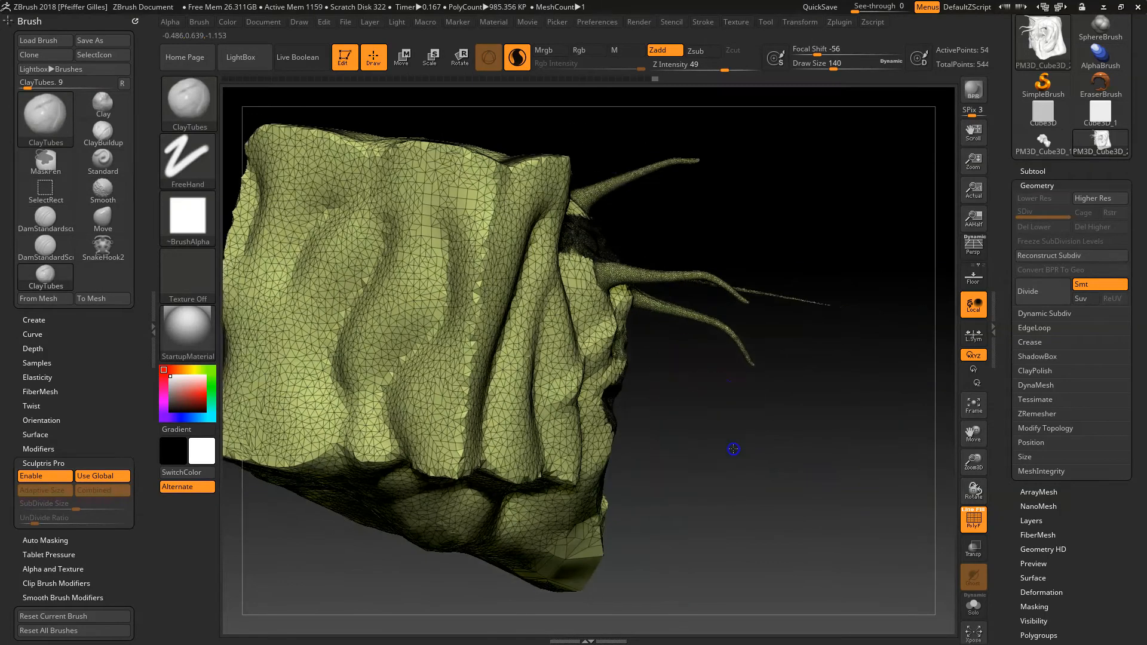
Step: Reduce the draw size to 56 and smooth along the folds on the block's side to densify the mesh there
left_click_drag(734, 450, 630, 424)
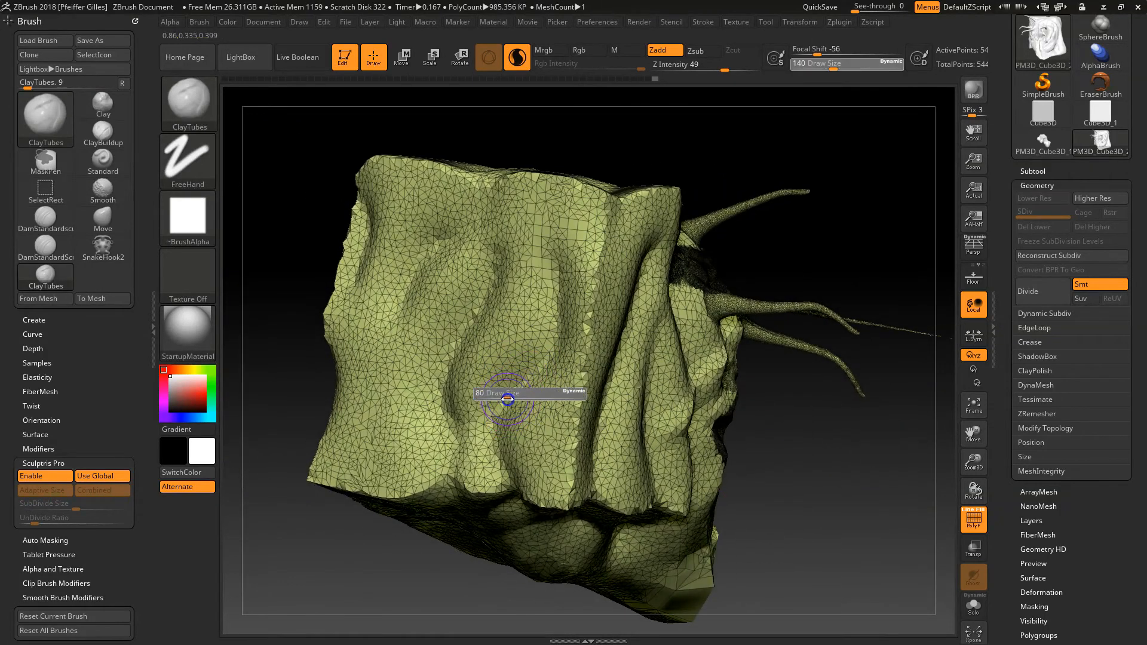
key("shift")
left_click_drag(501, 370, 508, 359, "shift")
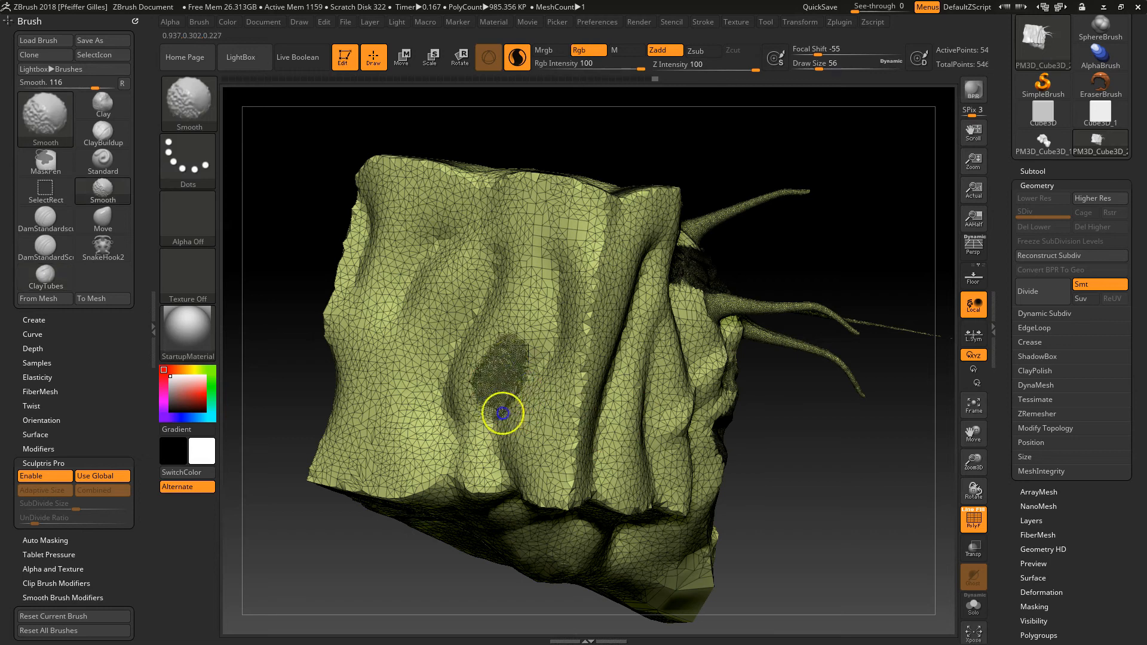
left_click_drag(498, 432, 524, 513, "shift")
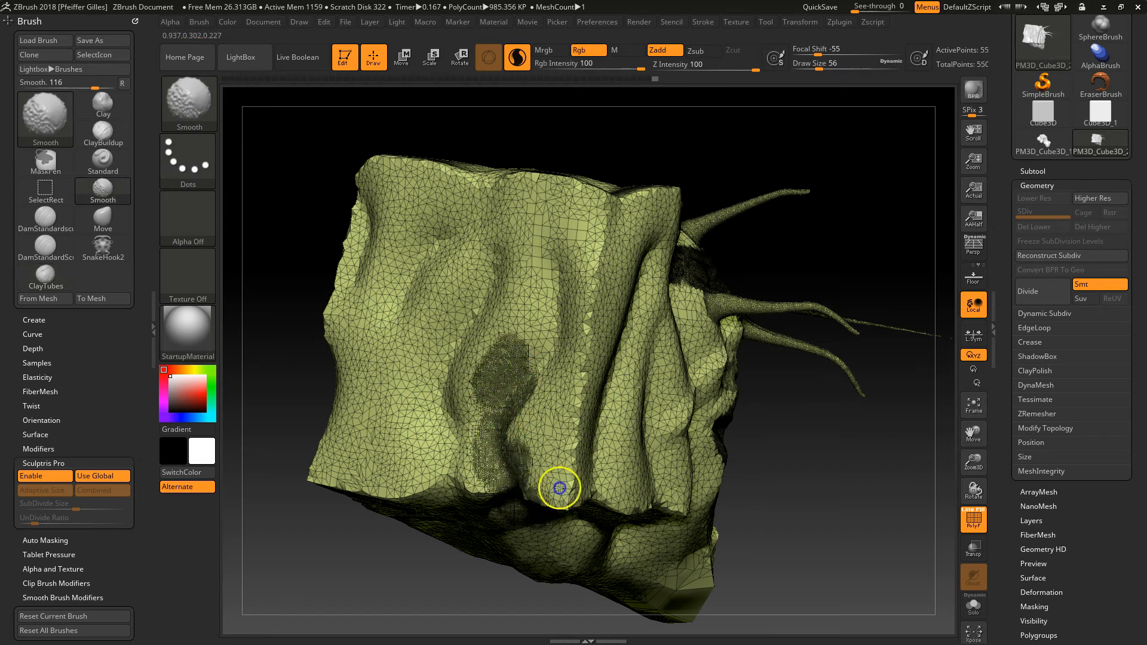
mouse_move(586, 430)
left_mouse_down("shift")
mouse_move(574, 353)
mouse_move(586, 322)
mouse_move(582, 371)
left_mouse_up("shift")
Step: Raise the draw size to 217 and smooth the side's dense folds and upper edge to coarsen the mesh
key("s")
left_click_drag(445, 353, 470, 351)
key("shift")
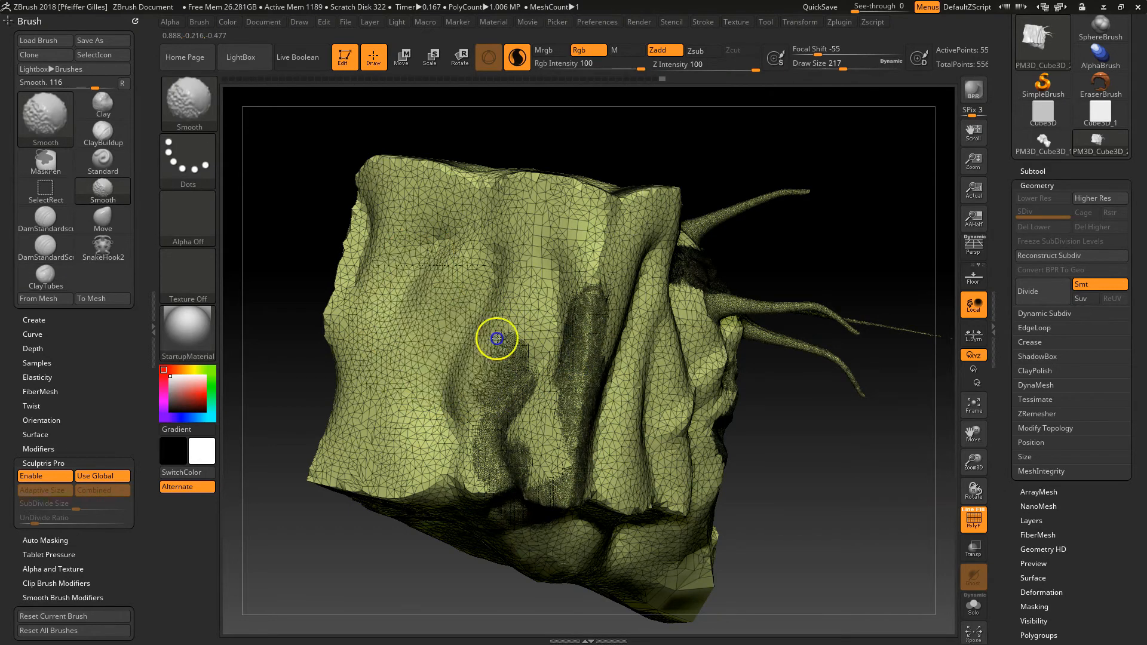
mouse_move(521, 402)
left_mouse_down("shift")
mouse_move(508, 475)
mouse_move(585, 425)
left_mouse_up("shift")
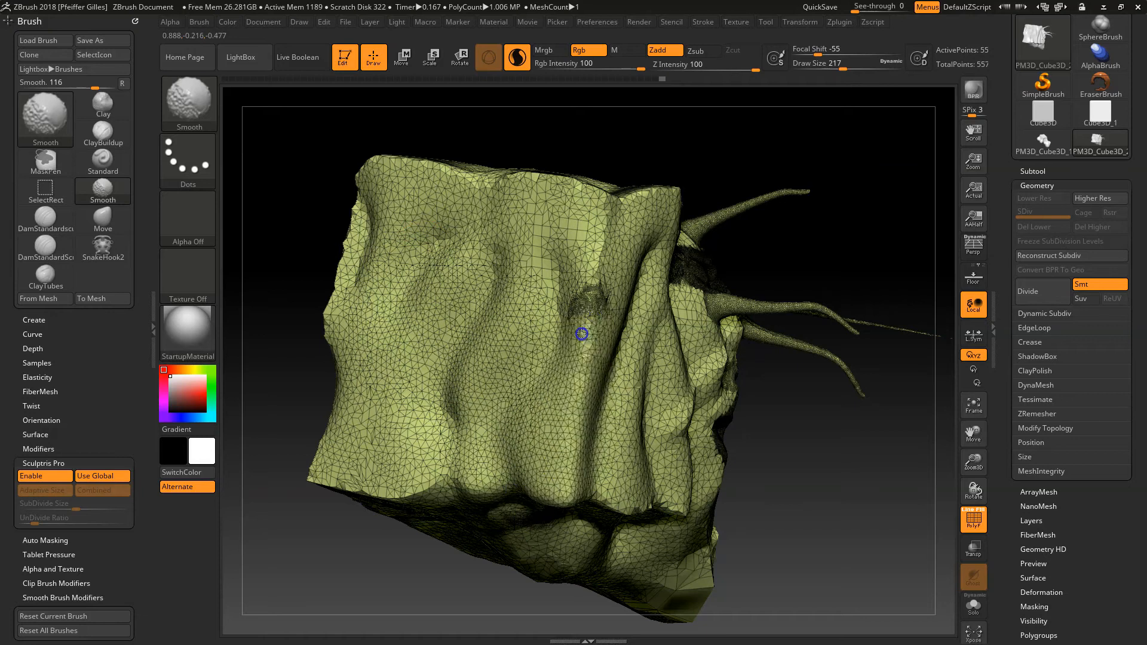
left_click_drag(582, 334, 576, 294, "shift")
left_click_drag(320, 261, 373, 266)
mouse_move(365, 239)
left_mouse_down("shift")
mouse_move(361, 297)
mouse_move(379, 192)
mouse_move(491, 174)
mouse_move(472, 190)
left_mouse_up("shift")
Step: Smooth the tentacle bases and the dense wrinkled area beside them with the large brush to reduce the mesh
left_click_drag(622, 329, 828, 371)
left_click_drag(765, 190, 509, 333)
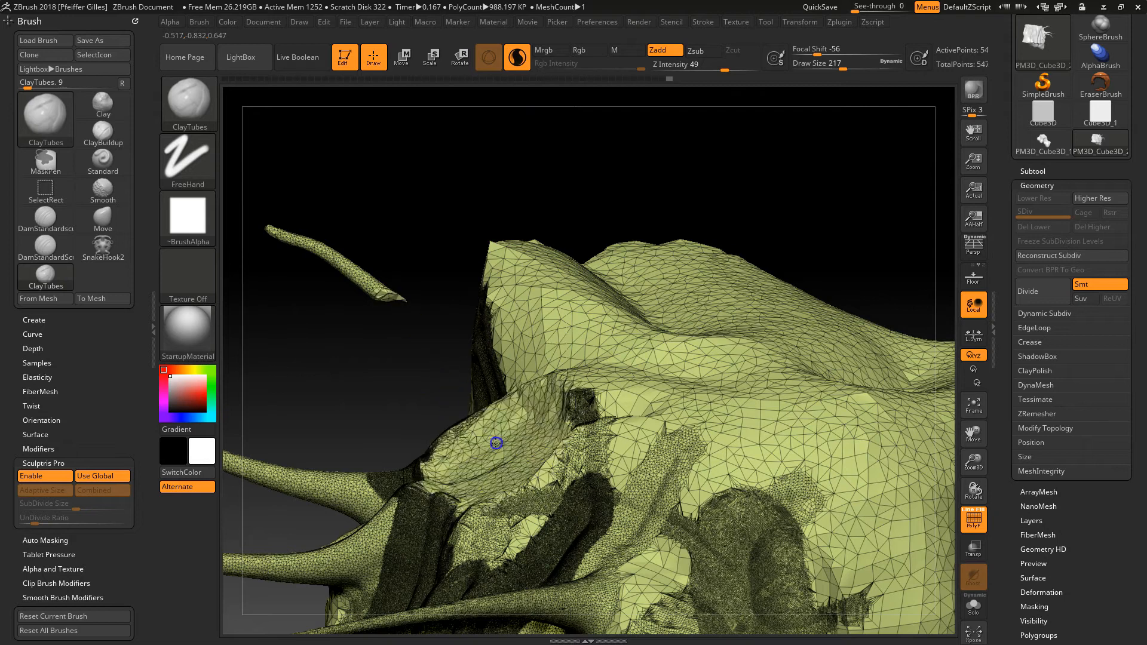
left_click_drag(366, 394, 536, 353)
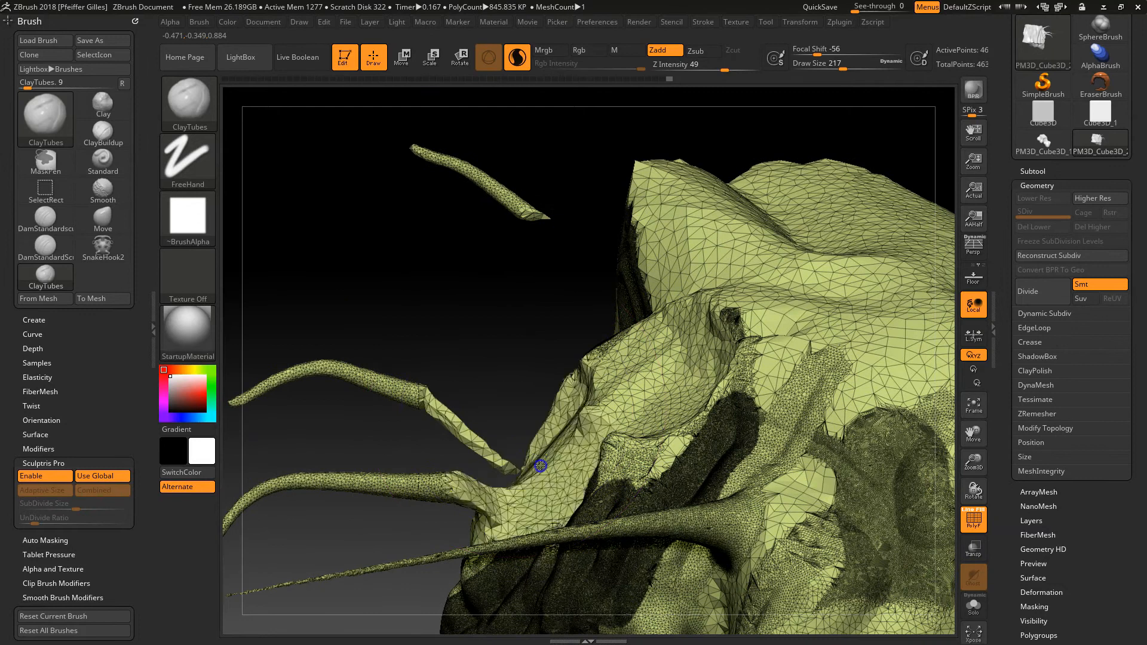
left_click_drag(490, 451, 474, 470, "shift")
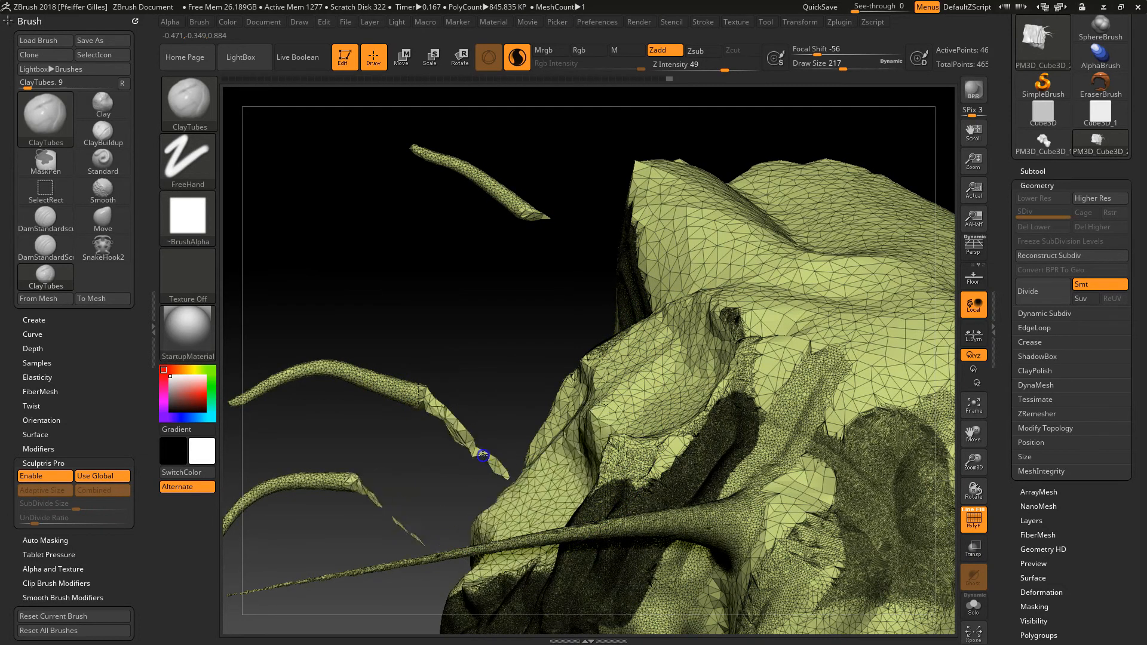
mouse_move(488, 414)
left_mouse_down()
mouse_move(482, 302)
mouse_move(430, 494)
mouse_move(461, 463)
mouse_move(468, 473)
mouse_move(443, 464)
left_mouse_up()
left_click_drag(444, 526, 643, 443, "alt")
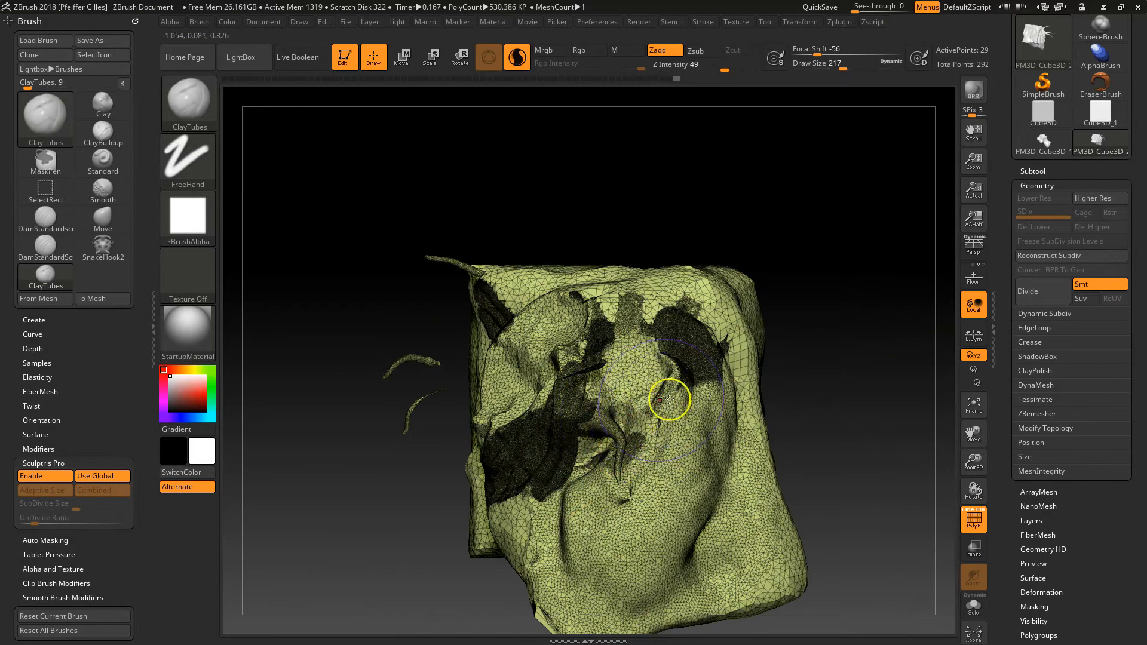
Step: Pull two large horns out of the right side of the head with the SnakeHook brush
left_click_drag(781, 367, 569, 350)
left_click(189, 101)
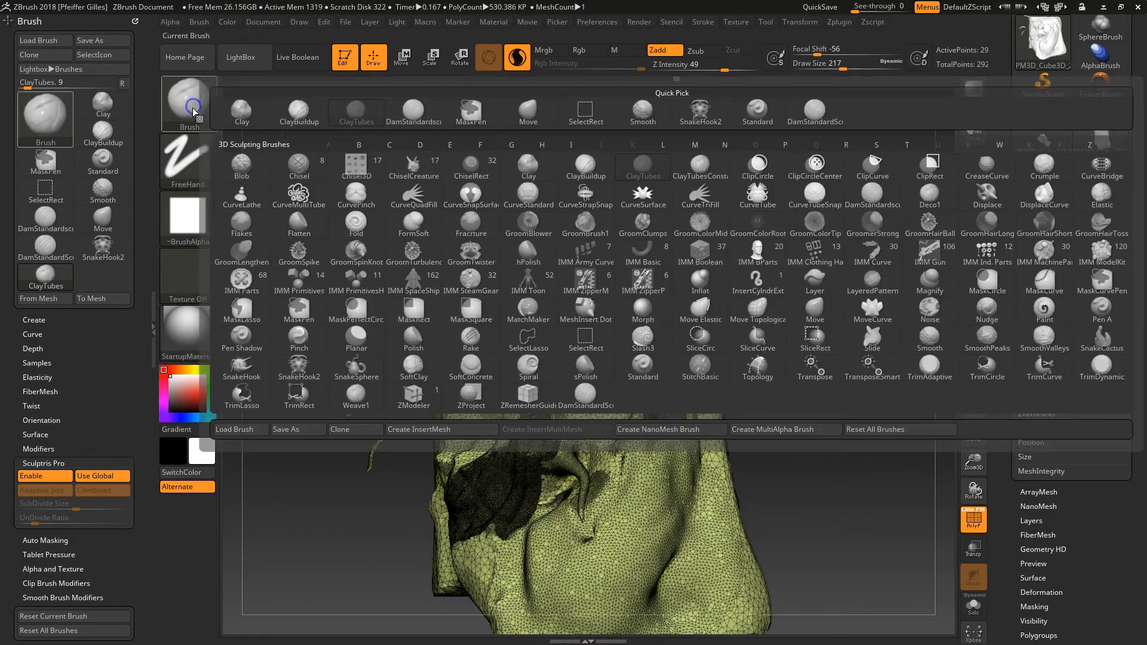
left_click(241, 179)
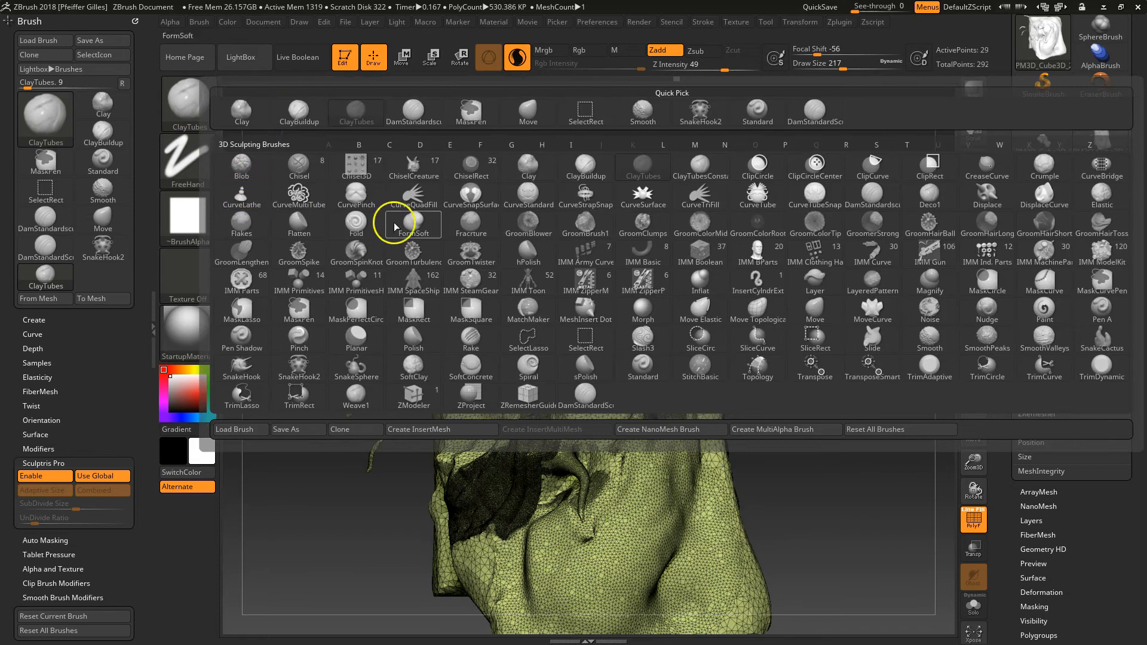
key("s")
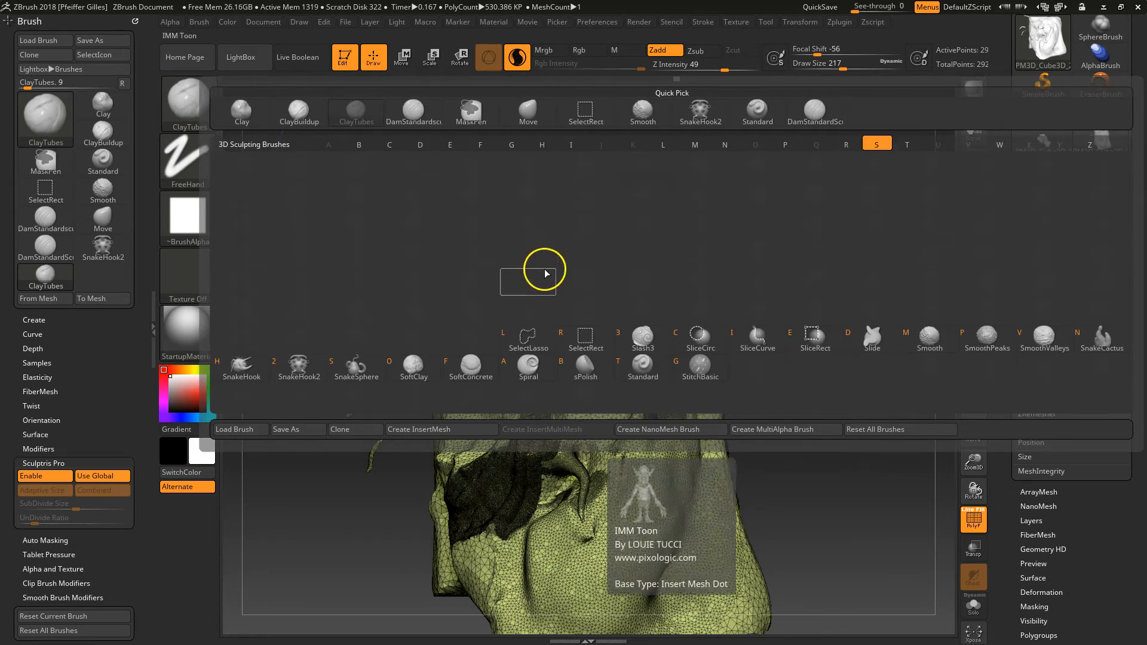
left_click(240, 367)
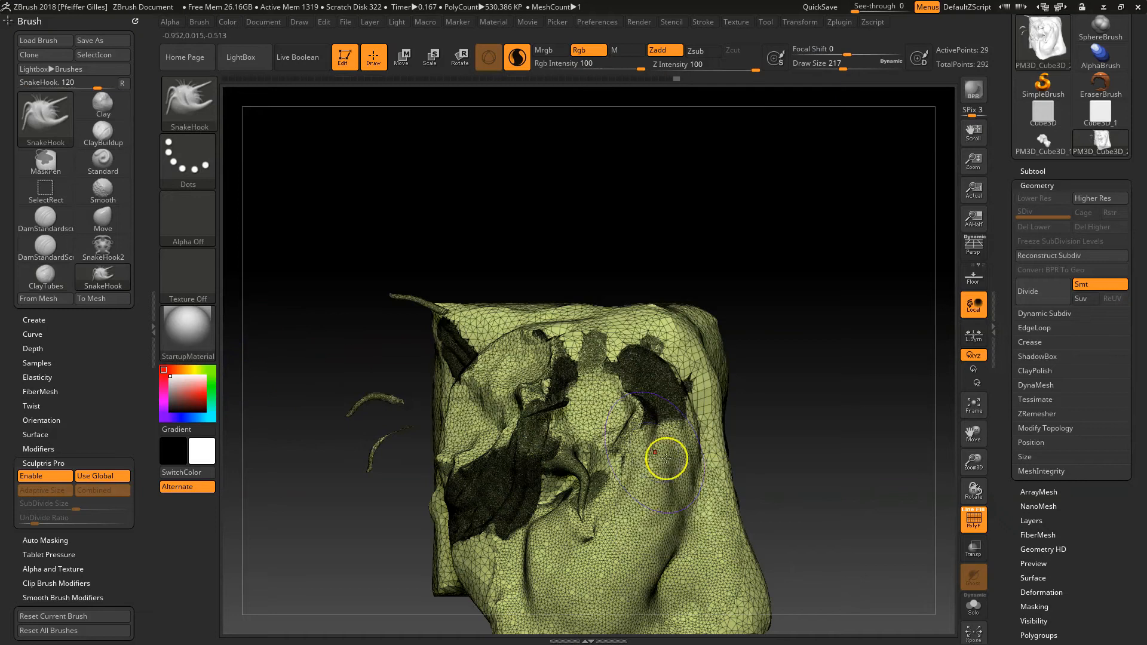
left_click_drag(674, 480, 864, 441)
left_click_drag(686, 358, 806, 245)
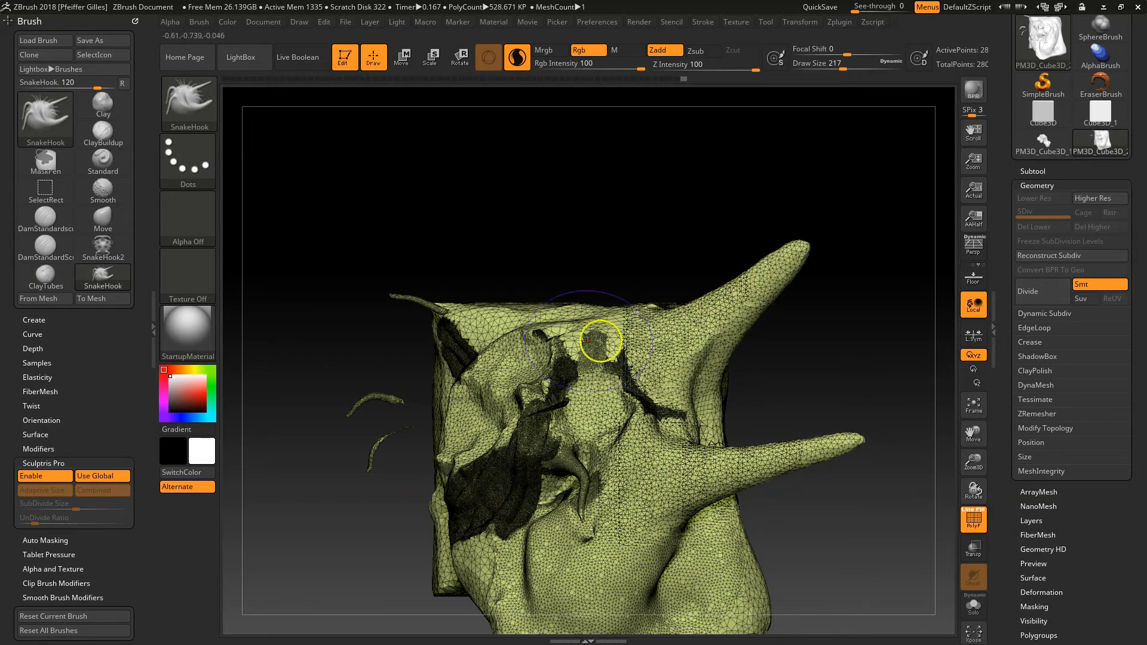
Step: Pull several more SnakeHook horns outward from the top and left side of the head
left_click_drag(520, 314, 439, 231)
left_click_drag(517, 389, 374, 272)
mouse_move(486, 410)
left_mouse_down()
mouse_move(436, 419)
mouse_move(311, 401)
left_mouse_up()
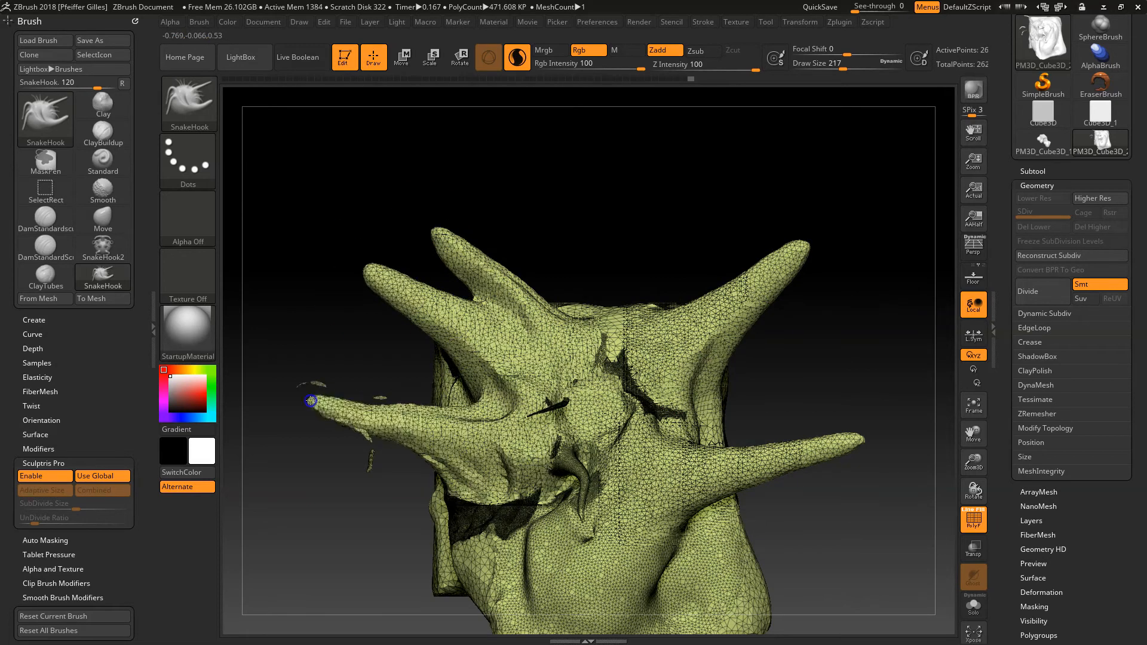
mouse_move(499, 475)
left_mouse_down()
mouse_move(441, 523)
mouse_move(308, 443)
left_mouse_up()
left_click_drag(474, 466, 277, 379)
Step: Smooth the base of the upper right horn and the dark cracks in the surface next to it
mouse_move(617, 259)
left_mouse_down()
mouse_move(528, 418)
mouse_move(355, 531)
left_mouse_up()
mouse_move(796, 221)
right_mouse_down()
mouse_move(842, 195)
mouse_move(788, 219)
mouse_move(796, 274)
mouse_move(845, 374)
mouse_move(699, 380)
right_mouse_up()
key("shift")
mouse_move(657, 309)
left_mouse_down("shift")
mouse_move(638, 325)
mouse_move(640, 312)
mouse_move(644, 336)
mouse_move(636, 327)
left_mouse_up("shift")
left_click_drag(732, 379, 633, 334)
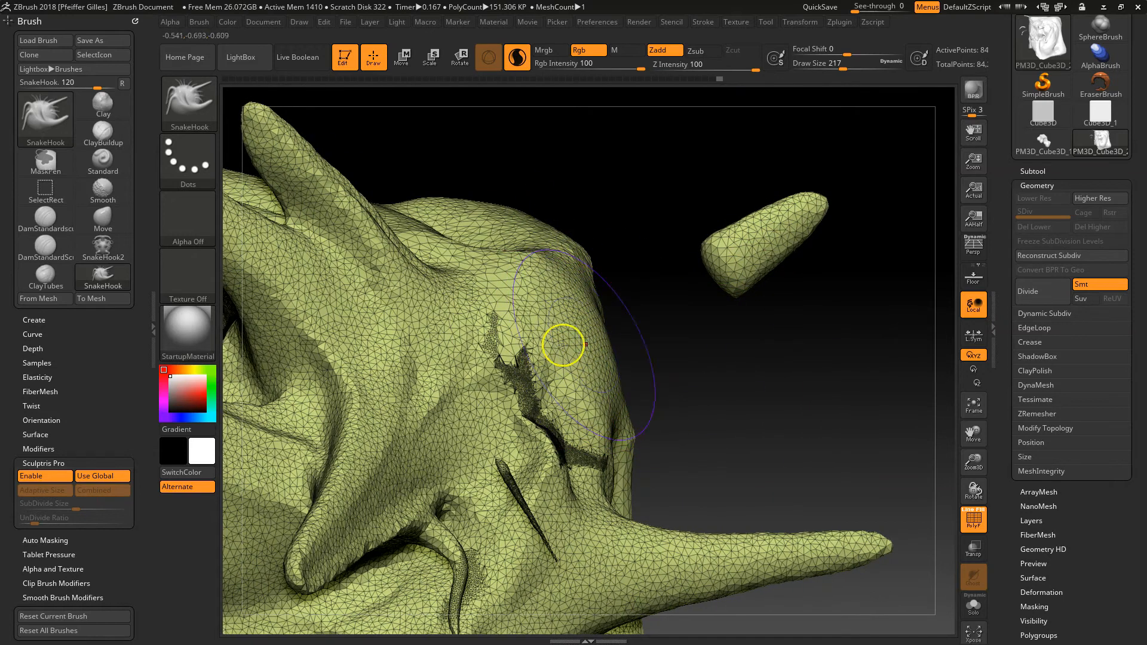
key("shift")
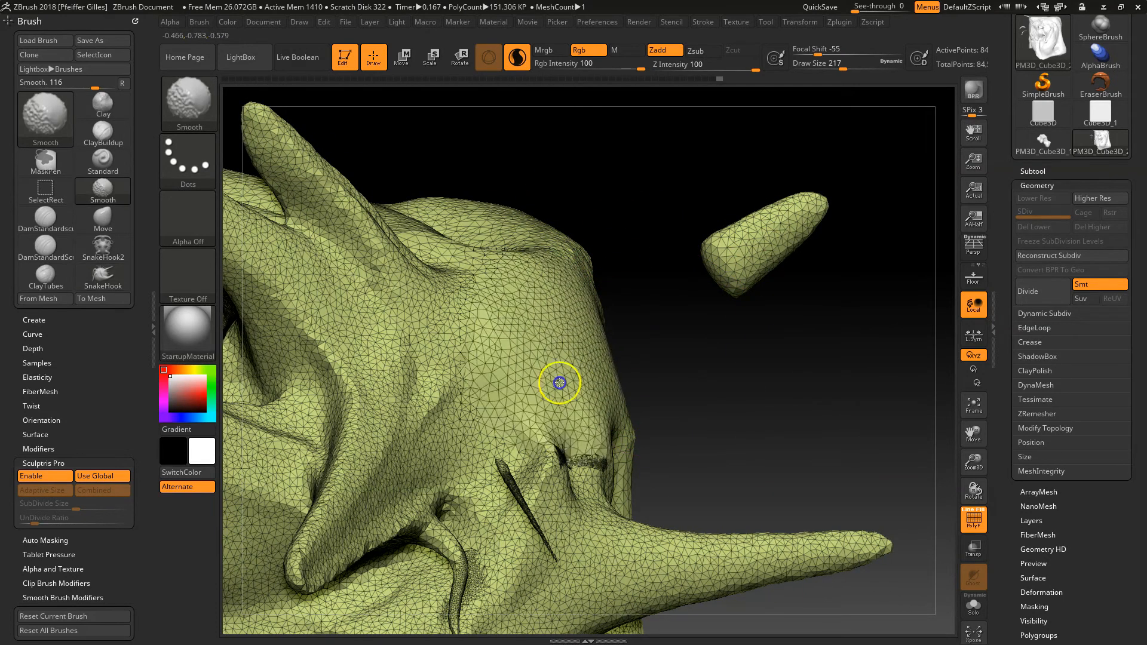
left_click_drag(568, 406, 530, 440, "shift")
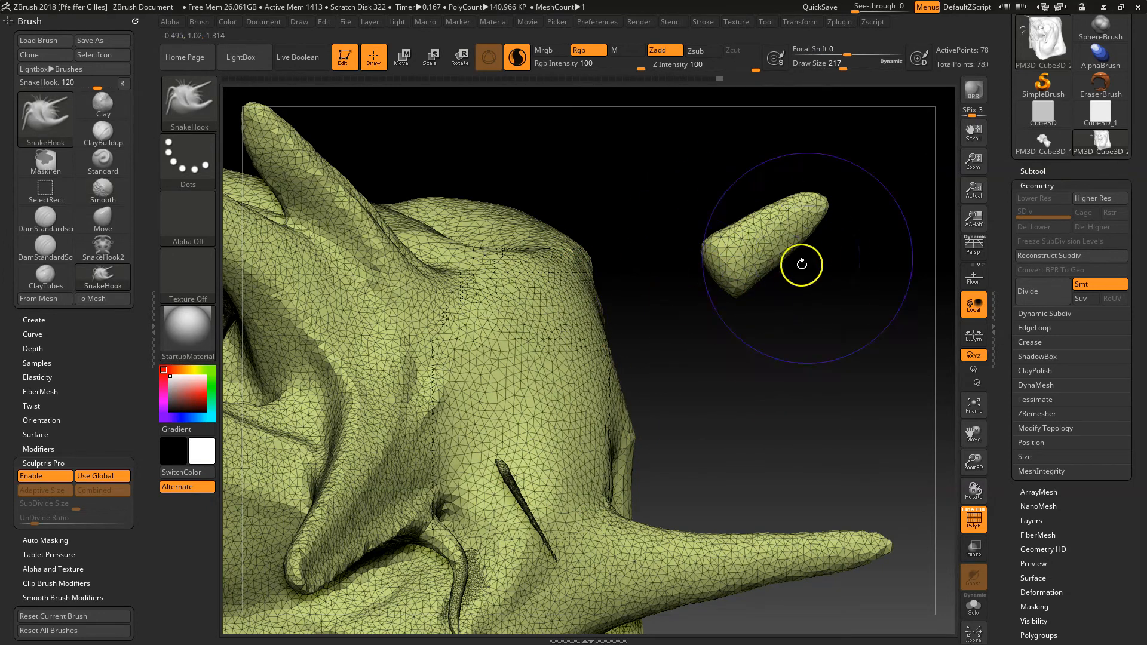
Step: Smooth the remaining right horn's base and the front and lower surfaces of the head
mouse_move(734, 391)
left_mouse_down("alt")
mouse_move(751, 248)
mouse_move(741, 256)
mouse_move(746, 295)
mouse_move(781, 387)
mouse_move(745, 233)
left_mouse_up("alt")
mouse_move(705, 333)
left_mouse_down("shift")
mouse_move(643, 366)
mouse_move(645, 382)
mouse_move(665, 335)
mouse_move(635, 376)
mouse_move(622, 342)
mouse_move(545, 325)
mouse_move(487, 371)
mouse_move(455, 253)
mouse_move(496, 238)
mouse_move(519, 277)
mouse_move(510, 246)
mouse_move(487, 230)
mouse_move(522, 294)
left_mouse_up("shift")
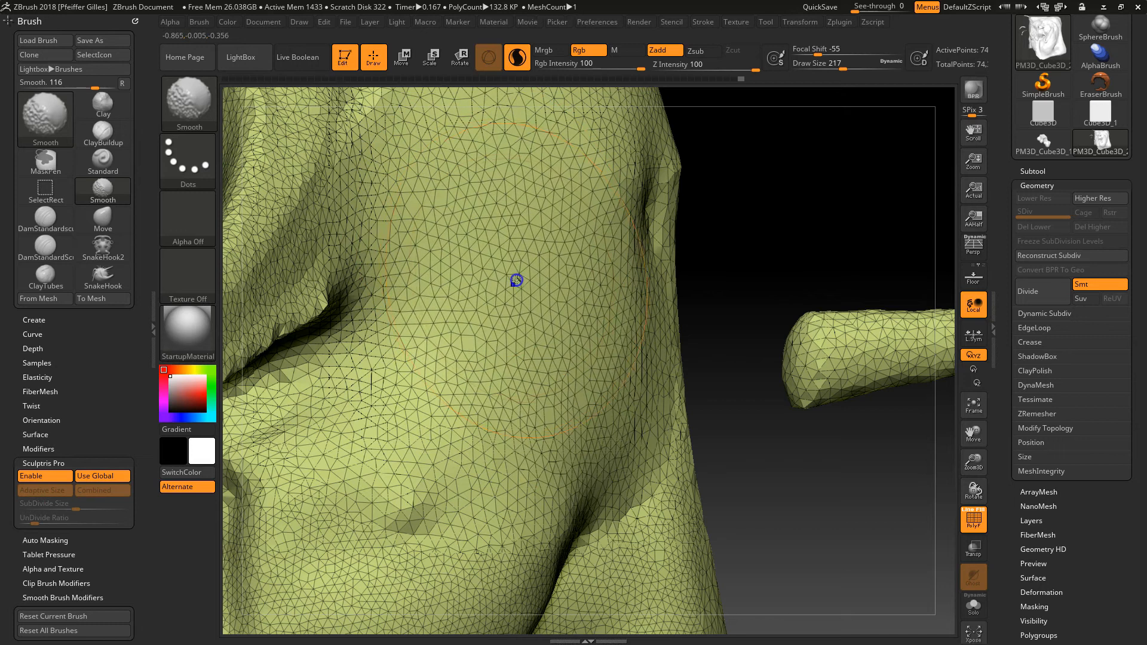
mouse_move(700, 390)
left_mouse_down("alt")
mouse_move(727, 486)
mouse_move(725, 274)
mouse_move(667, 379)
mouse_move(596, 366)
left_mouse_up("alt")
key("shift")
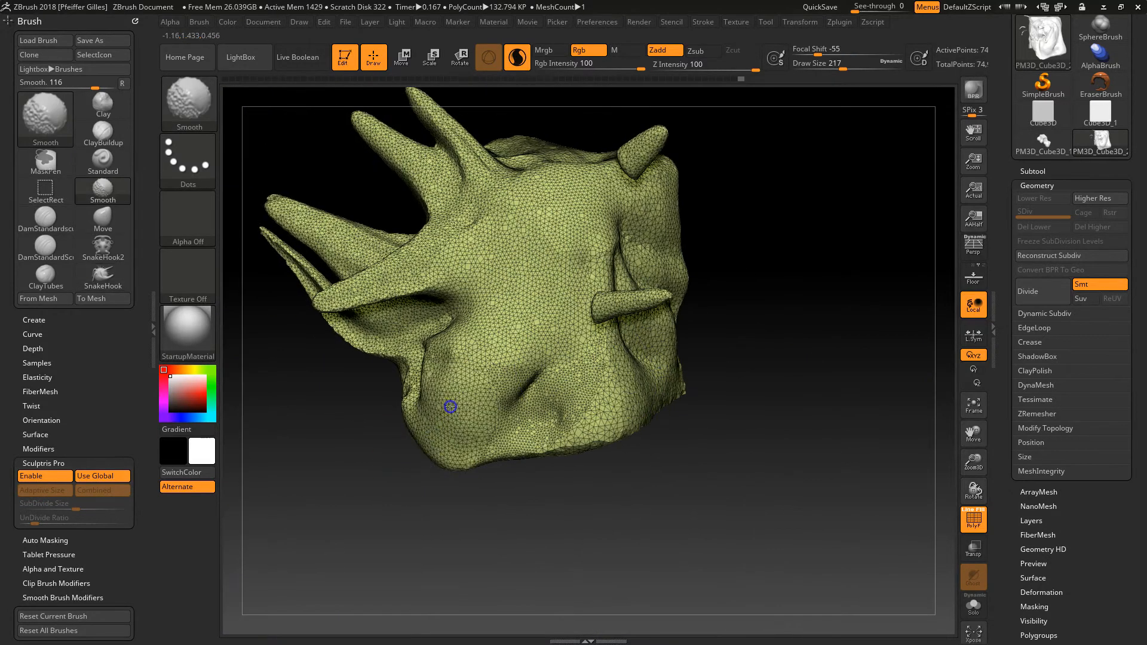
mouse_move(671, 402)
left_mouse_down()
mouse_move(801, 464)
mouse_move(831, 405)
mouse_move(769, 346)
mouse_move(807, 343)
mouse_move(781, 313)
mouse_move(765, 357)
left_mouse_up()
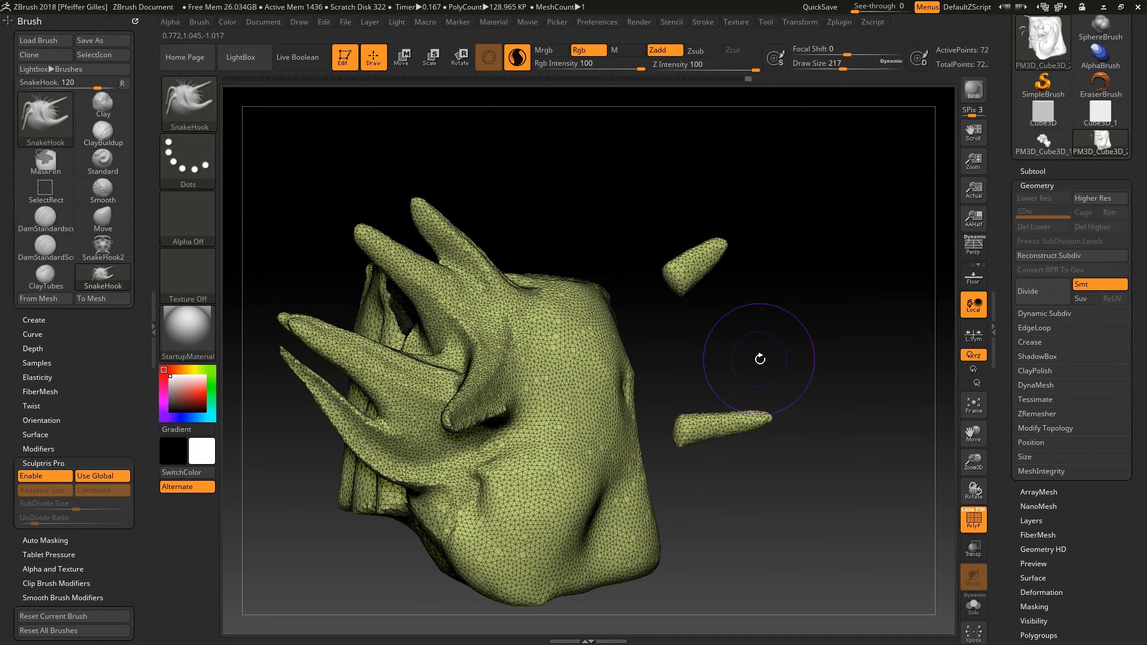
Step: Switch to the SnakeSphere brush and pull new protrusions out of the smoothed front surface
left_click(191, 99)
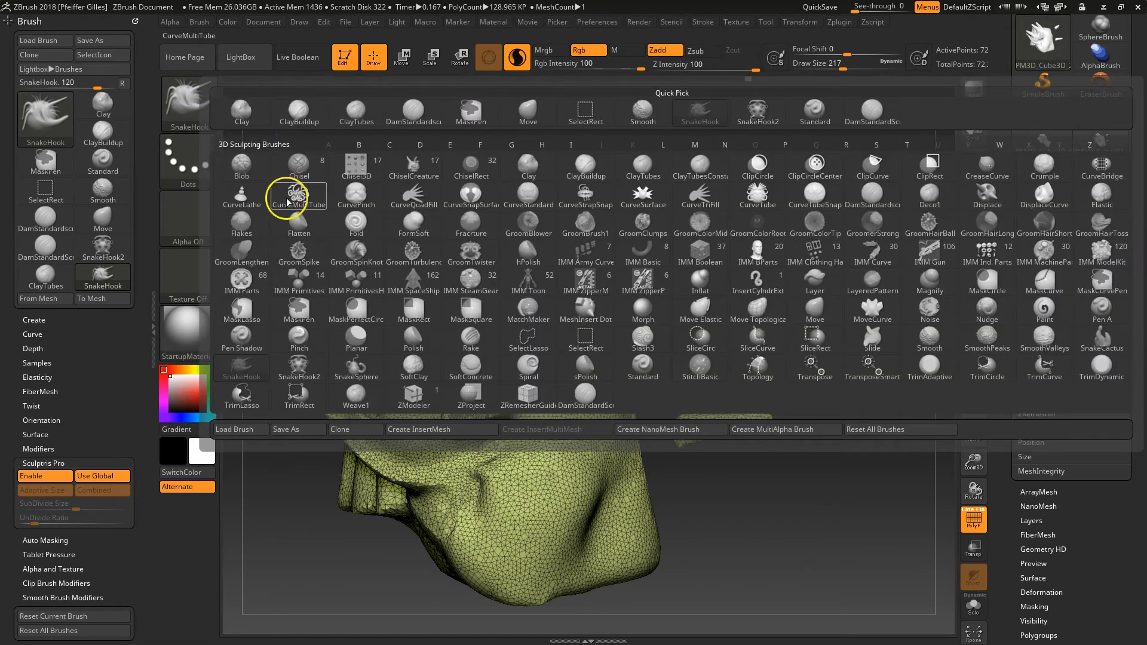
key("s")
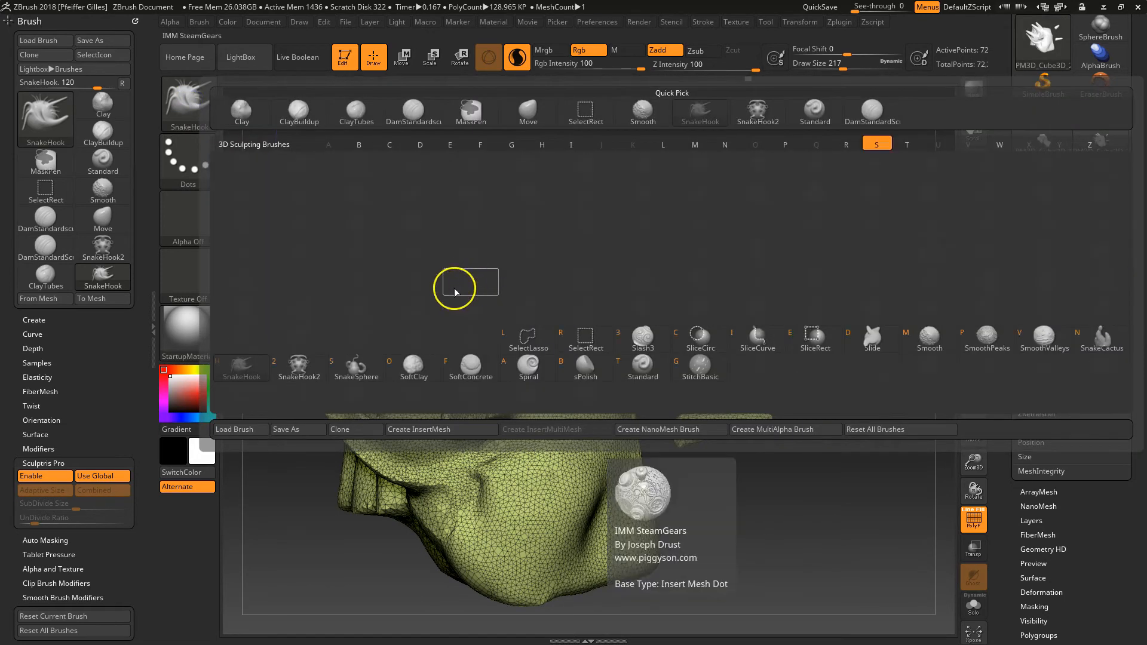
key("n")
left_click(309, 366)
left_click_drag(576, 404, 731, 360)
mouse_move(790, 381)
left_mouse_down()
mouse_move(784, 512)
mouse_move(671, 415)
mouse_move(687, 481)
mouse_move(596, 310)
left_mouse_up()
mouse_move(557, 234)
left_mouse_down()
mouse_move(647, 192)
mouse_move(730, 289)
mouse_move(711, 275)
mouse_move(765, 255)
mouse_move(831, 252)
left_mouse_up()
Step: Pull further protrusions from the head's lower part and left side
left_click_drag(827, 321, 577, 493)
mouse_move(567, 538)
left_mouse_down()
mouse_move(777, 492)
mouse_move(765, 489)
left_mouse_up()
left_click_drag(589, 463, 573, 584)
left_click_drag(502, 317, 352, 258)
mouse_move(743, 352)
left_mouse_down()
mouse_move(774, 320)
mouse_move(783, 281)
mouse_move(793, 333)
mouse_move(738, 350)
mouse_move(756, 431)
left_mouse_up()
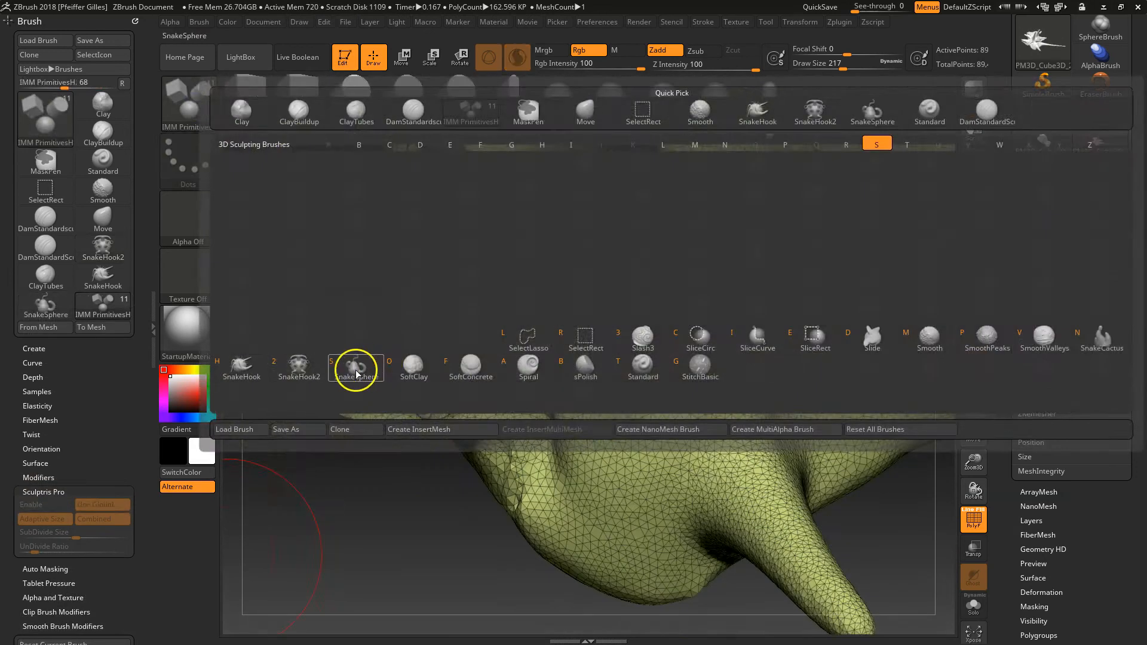
Step: Draw a thick tube and a thinner one out of the head with SnakeSphere, reducing the draw size to 77
left_click(282, 366)
left_click(612, 431)
mouse_move(612, 431)
left_mouse_down()
mouse_move(458, 481)
mouse_move(472, 478)
left_mouse_up()
mouse_move(659, 357)
left_mouse_down()
mouse_move(616, 357)
mouse_move(672, 371)
left_mouse_up()
left_click_drag(466, 572, 395, 560)
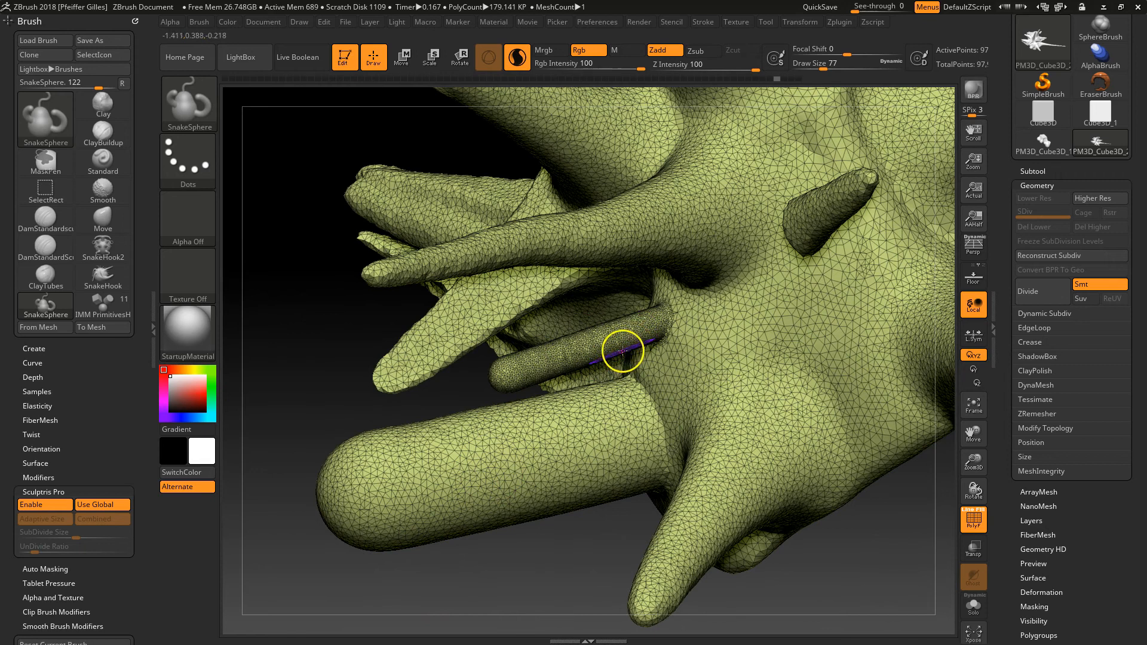
Step: Switch to the sPolish brush with the wireframe display off, and reopen the brush selection
left_click(203, 106)
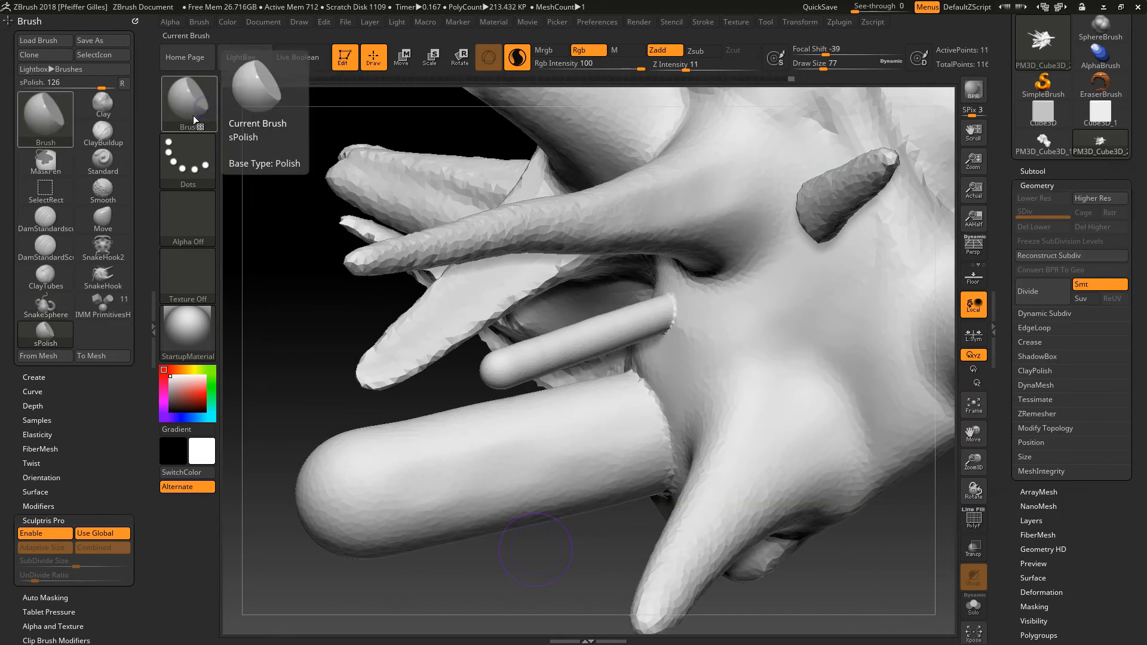
left_click(192, 116)
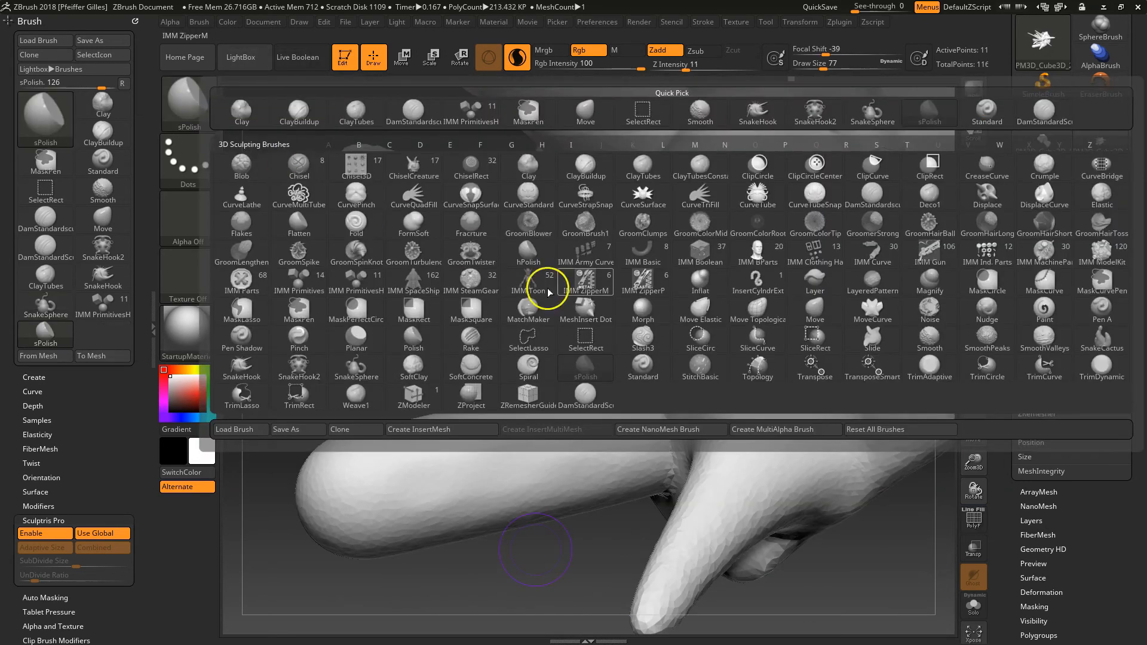